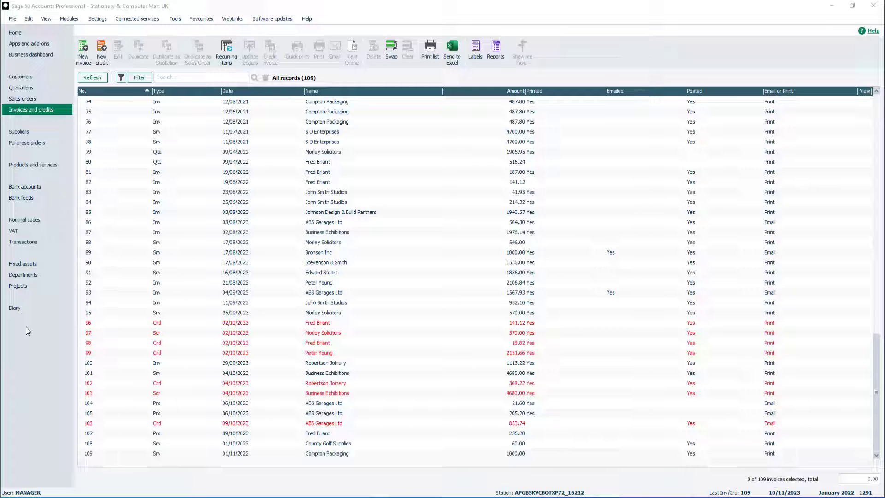
Select service invoice 108 for County Golf Supplies in the Invoices and credits list
left_click(121, 444)
Memorise invoice 108 with reference MAINTENANCE and description 'Monthly maintenance fee'
left_click(118, 51)
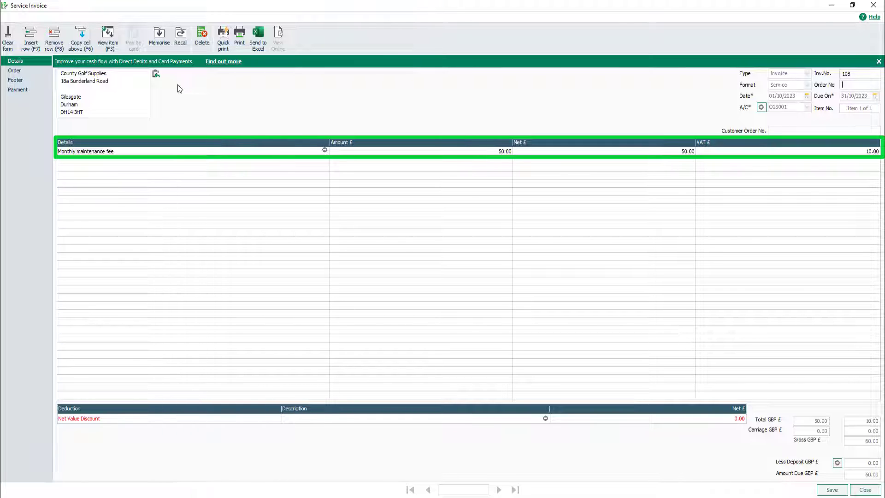
left_click(159, 35)
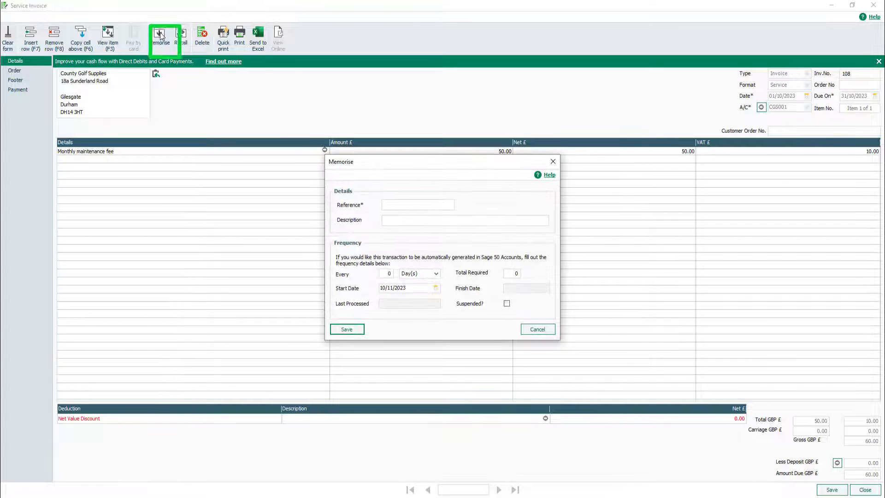
type("M")
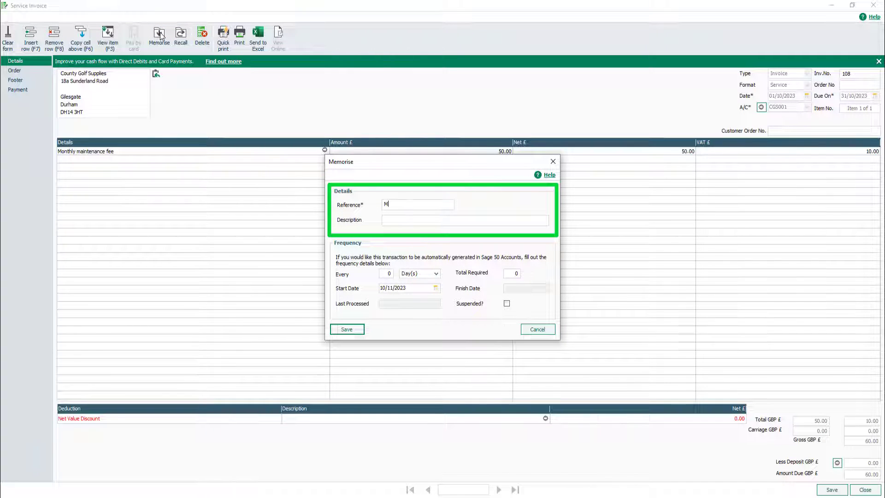
type("AINTENA")
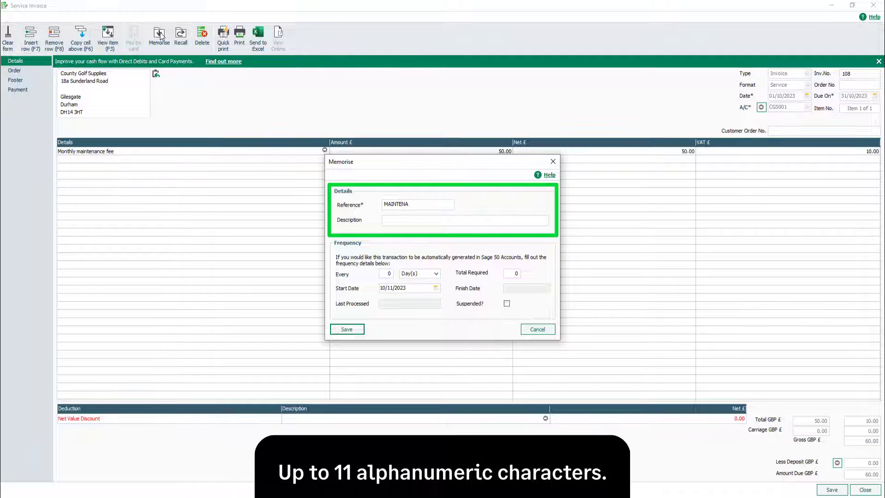
type("NCE")
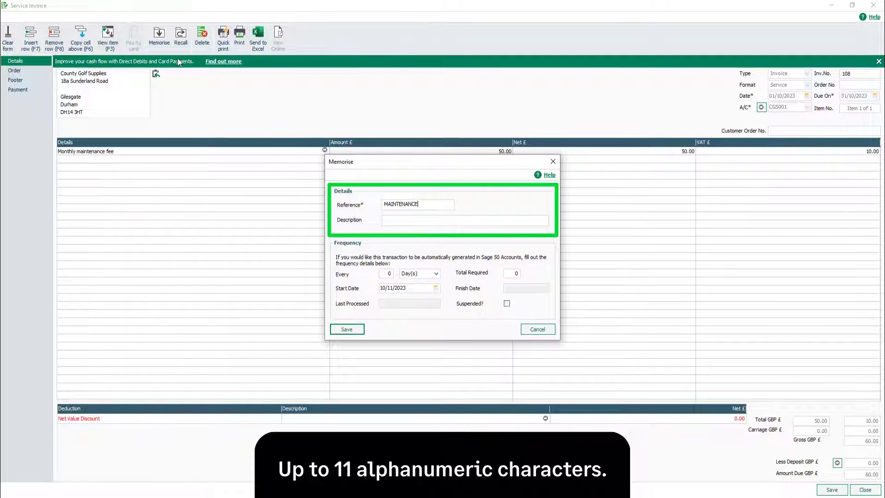
left_click(412, 221)
type("M")
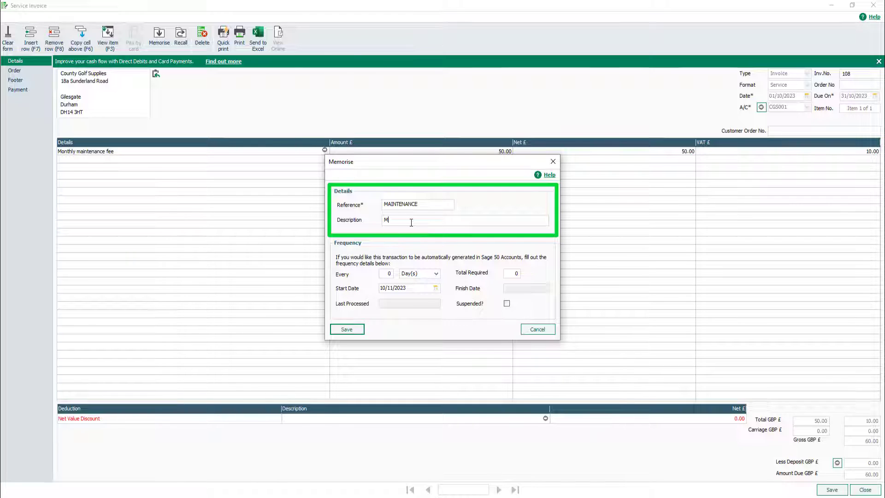
type("onthly maintenan")
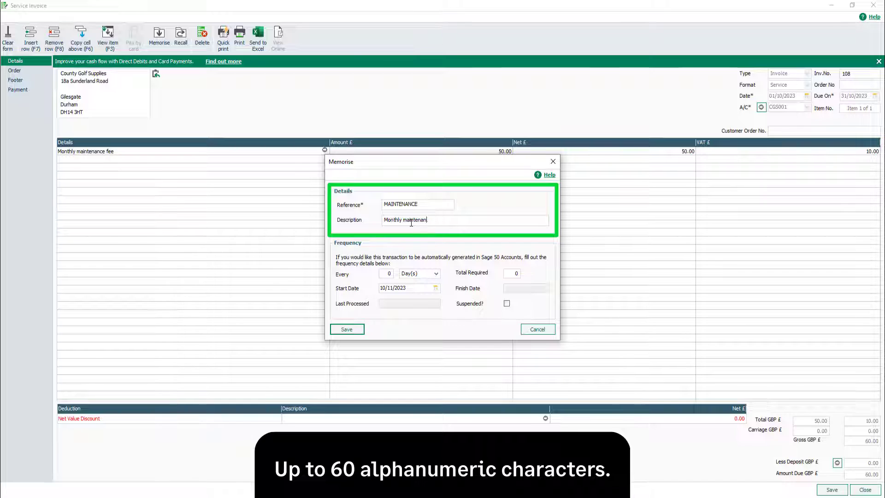
type("ce fee")
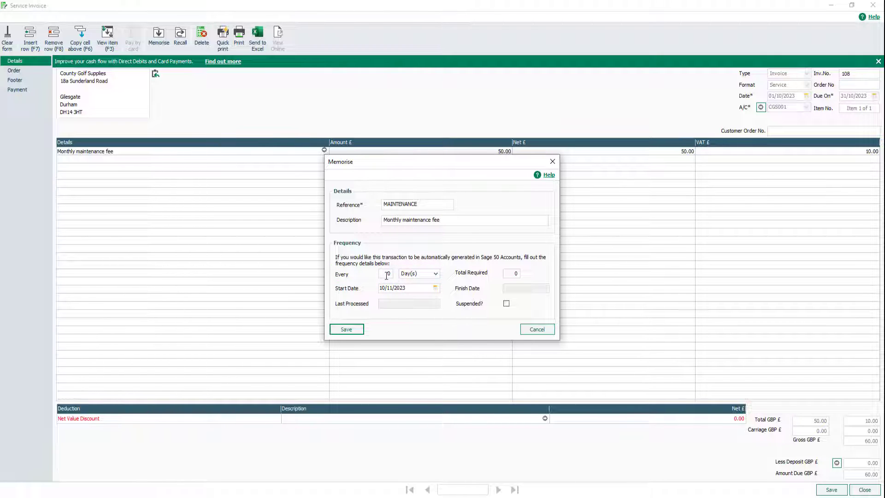
Set the memorised invoice to repeat every 1 month starting 01/11/2023
type("4")
left_click(435, 274)
left_click(417, 287)
left_click(385, 275)
left_click(435, 274)
left_click(435, 293)
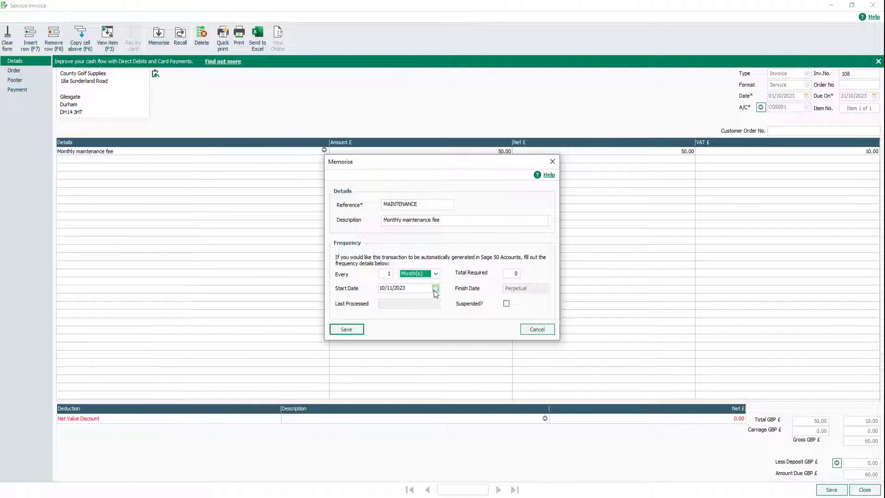
left_click(435, 289)
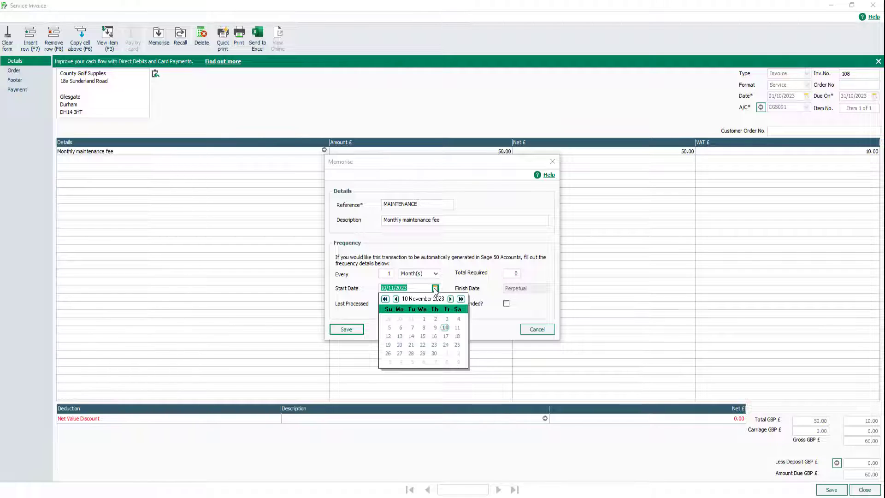
left_click(424, 319)
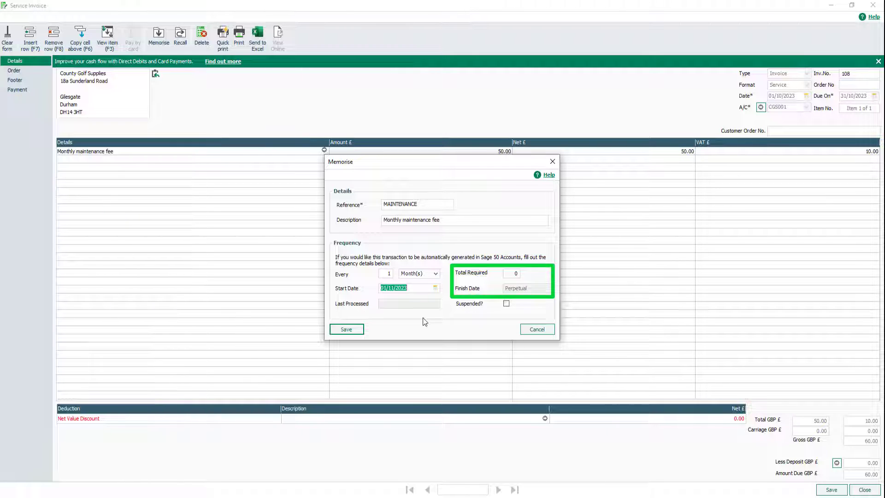
Require 12 invoices, finishing 01/10/2024, save the recurring entry and close invoice 108
left_click(517, 273)
type("12")
key("Tab")
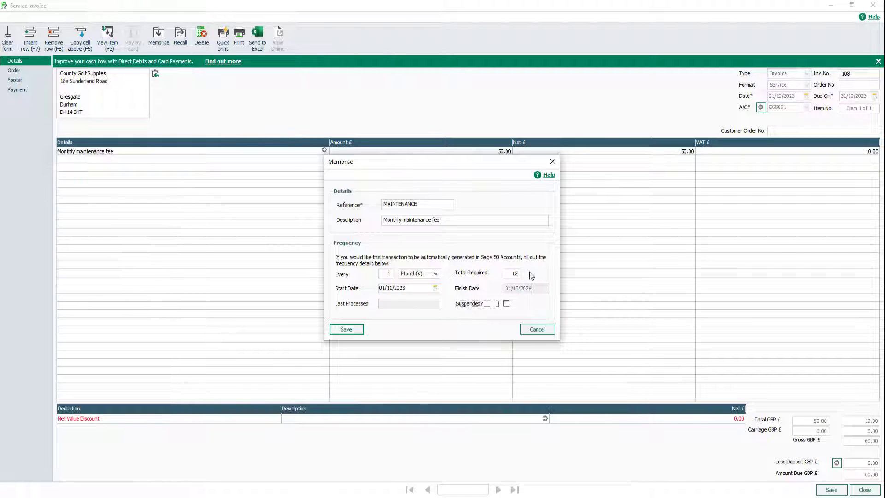
left_click(345, 330)
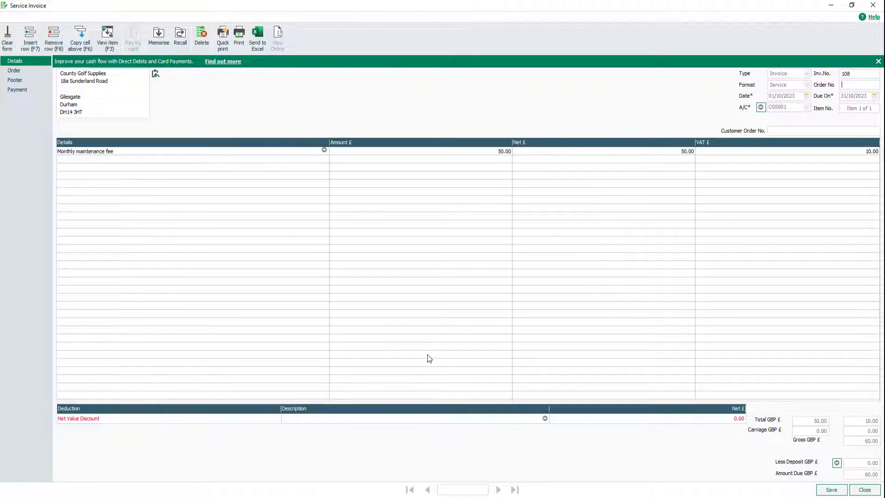
left_click(868, 490)
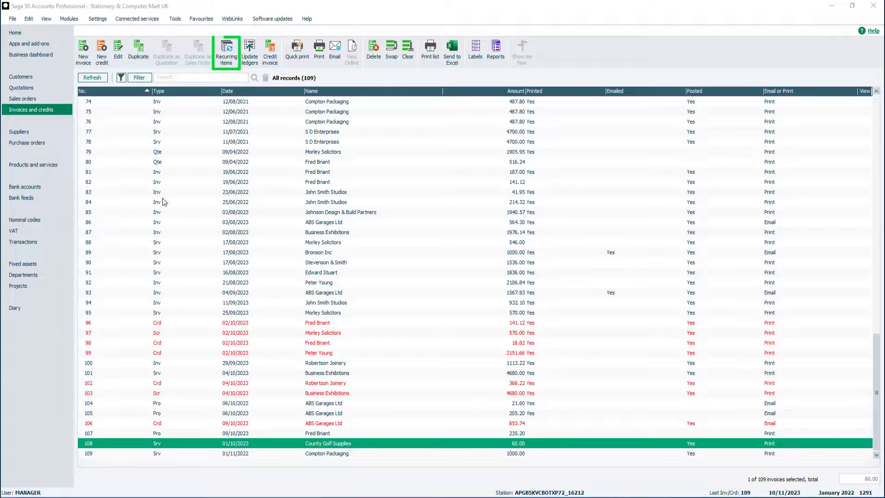
Open and save the MAINTENANCE entry's invoice from Recurring items, then select the ANNUAL entry
left_click(229, 56)
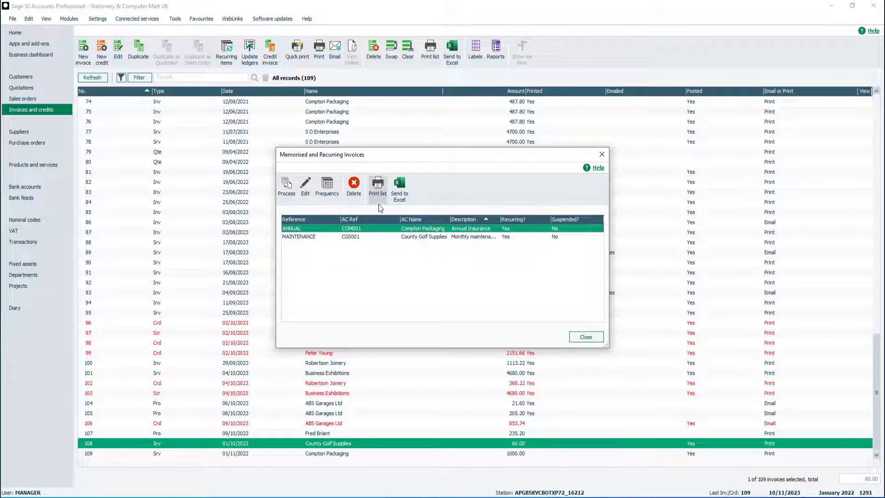
left_click(360, 236)
left_click(307, 196)
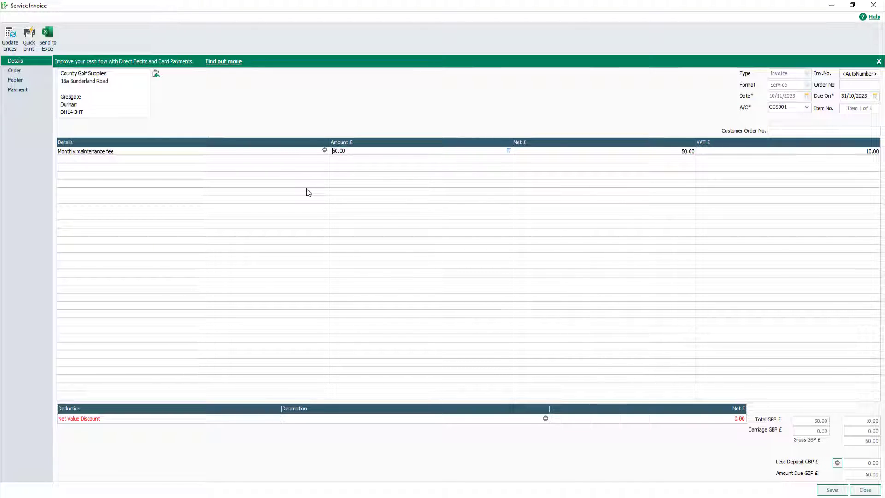
left_click(840, 490)
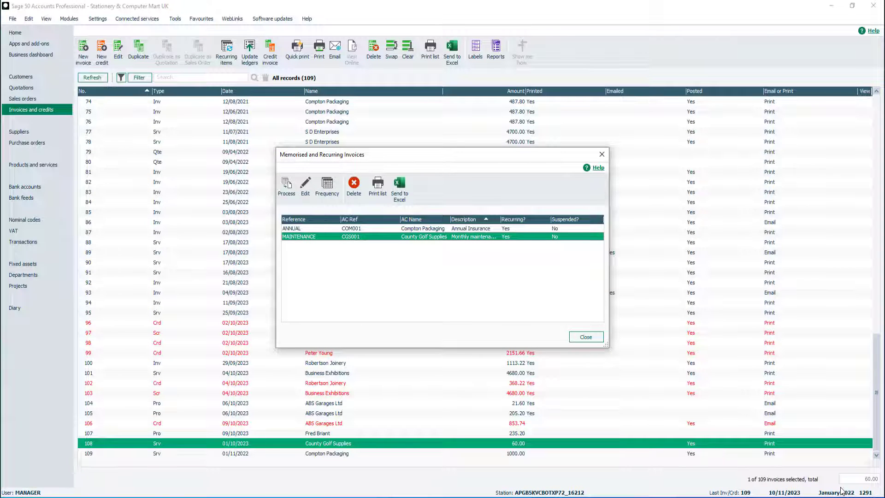
left_click(381, 229)
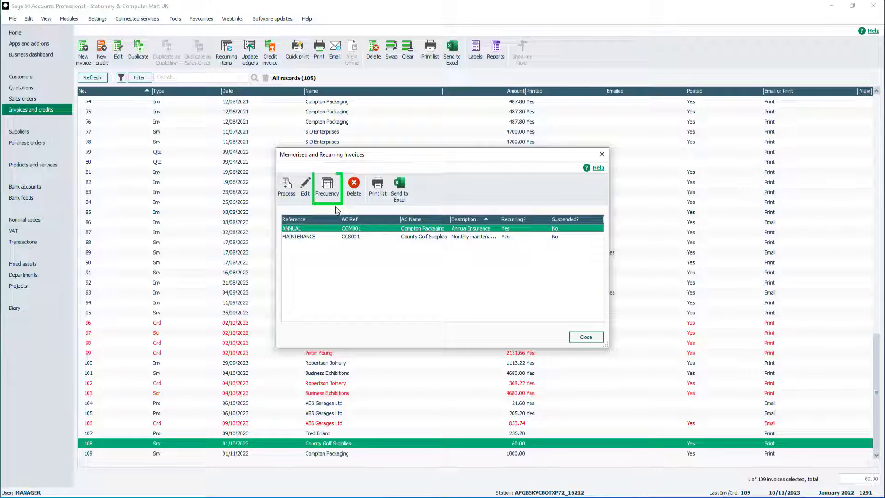
Review and re-save the ANNUAL entry's recurrence settings, leaving it selected in the list
left_click(326, 184)
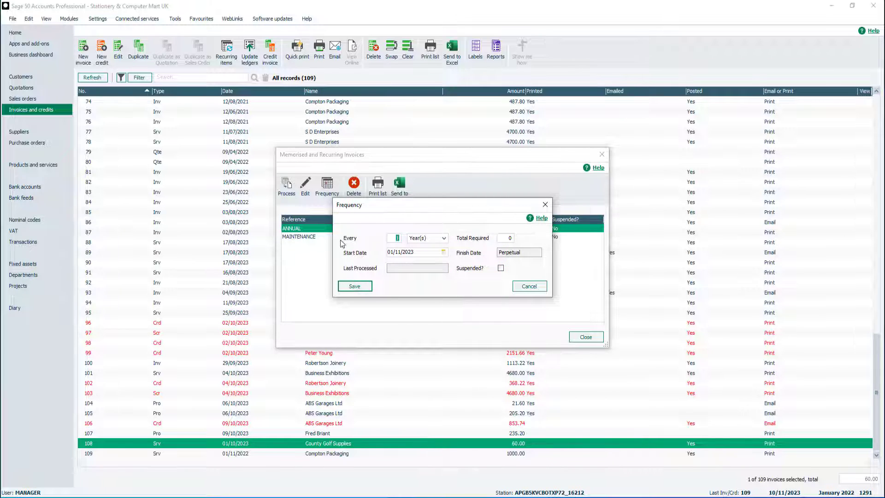
left_click(355, 287)
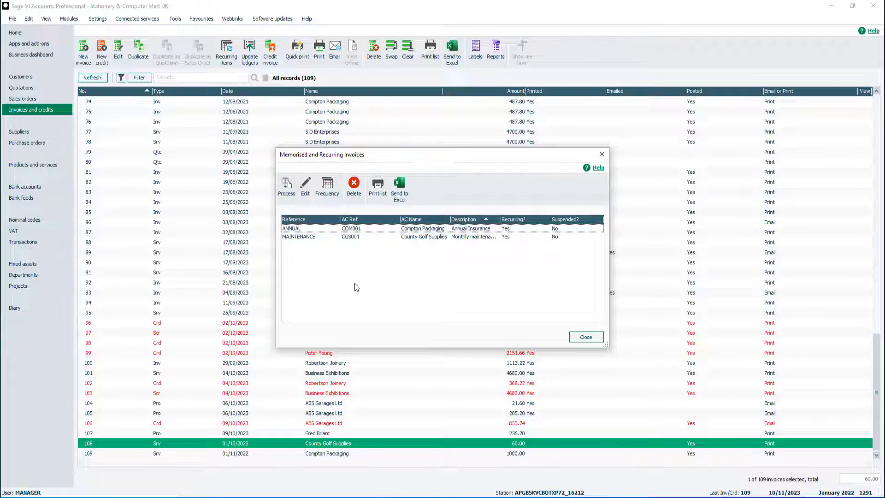
left_click(362, 231)
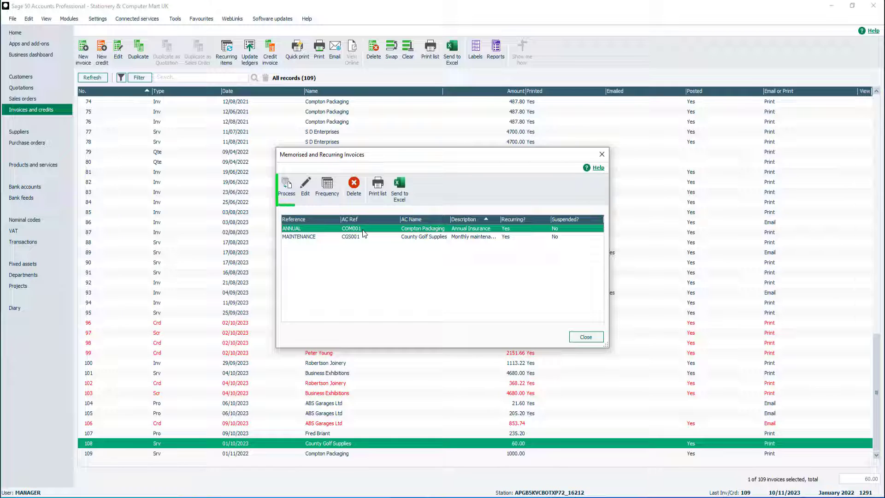
left_click(286, 184)
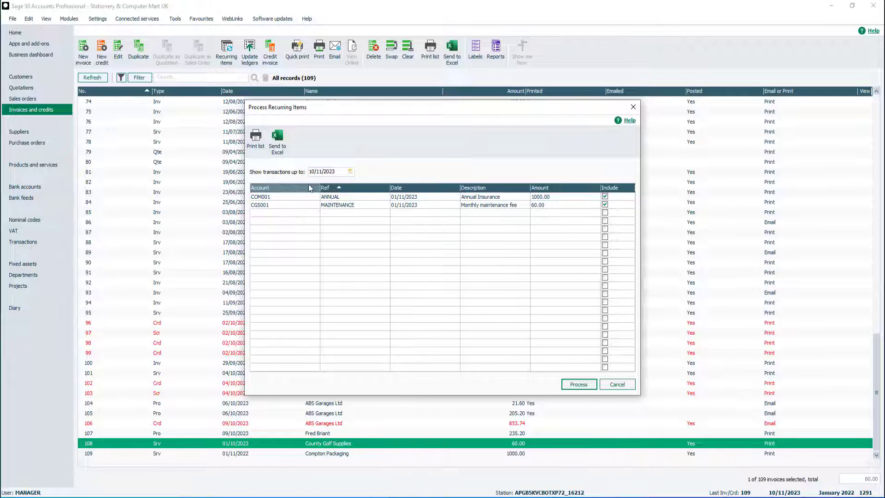
Process recurring invoices due up to 01/12/2023, keeping last posted dates for excluded entries
left_click(350, 171)
left_click(380, 182)
left_click(376, 203)
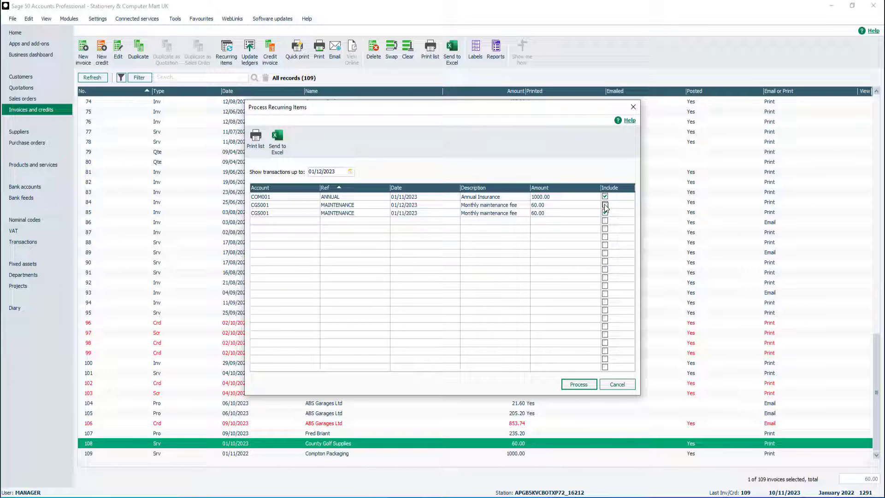
left_click(575, 385)
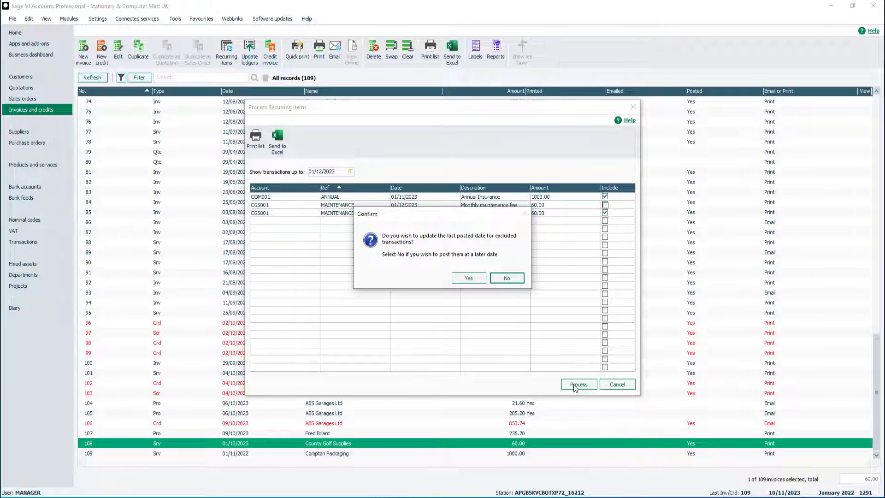
left_click(504, 277)
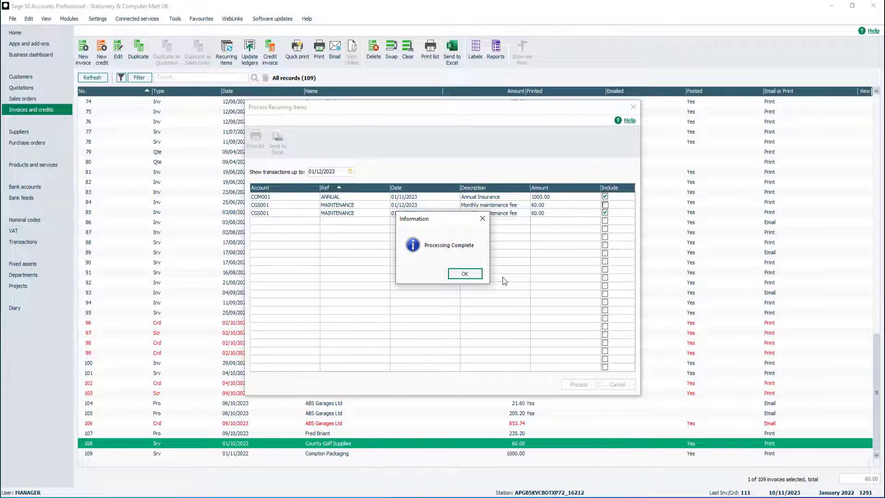
left_click(465, 274)
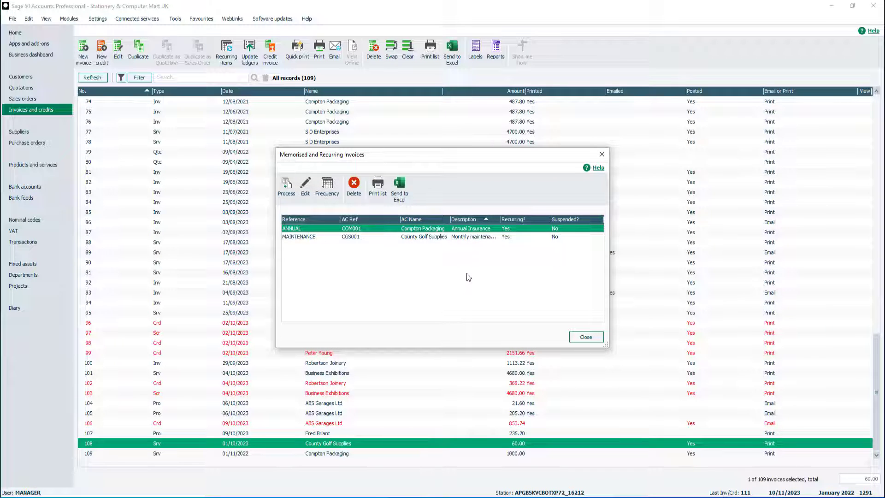
Close the memorised invoices list and select new Compton Packaging invoice 110
left_click(585, 337)
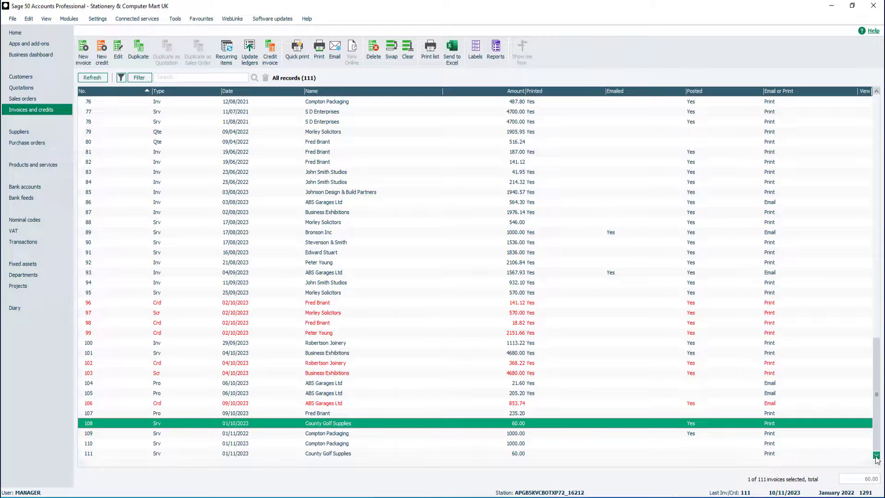
left_click(359, 443)
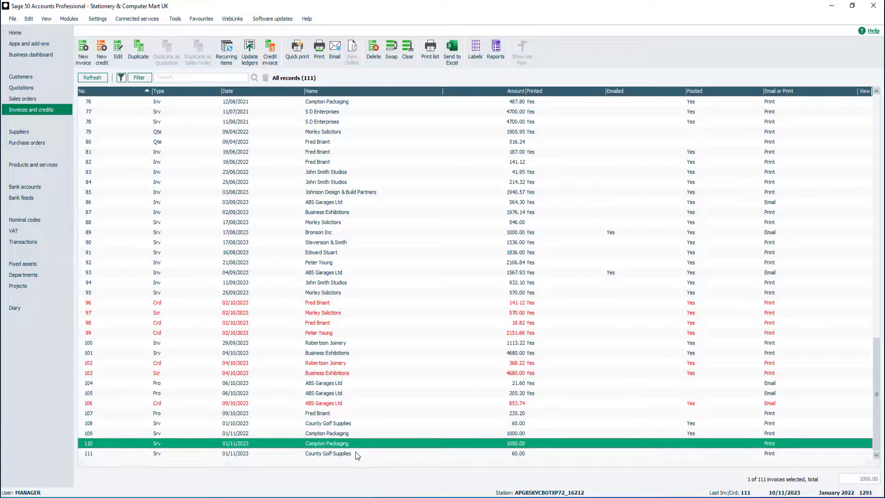
left_click(357, 454, "shift")
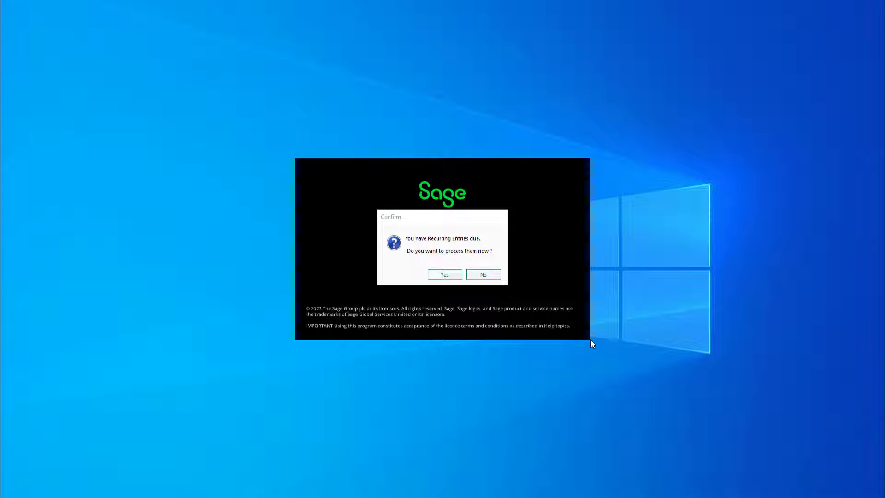
Accept the startup prompt and post the due recurring entries including MAINTENANCE, then close Recurring Items
left_click(443, 276)
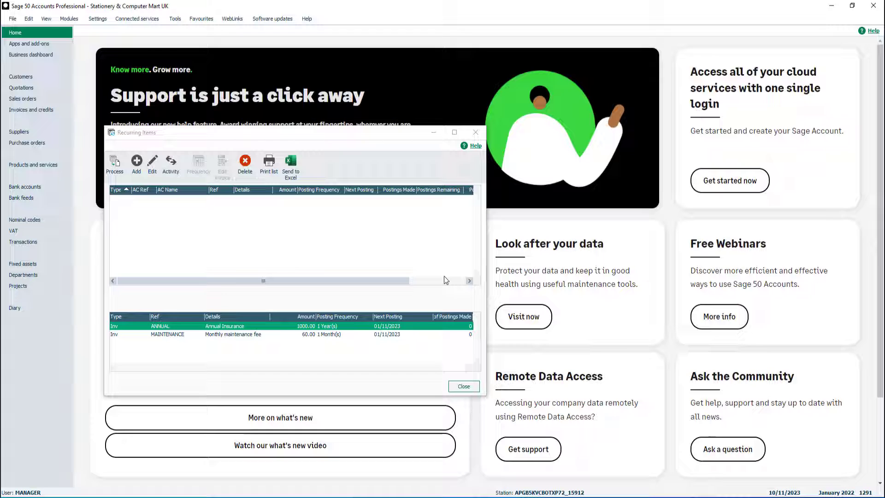
left_click(254, 334)
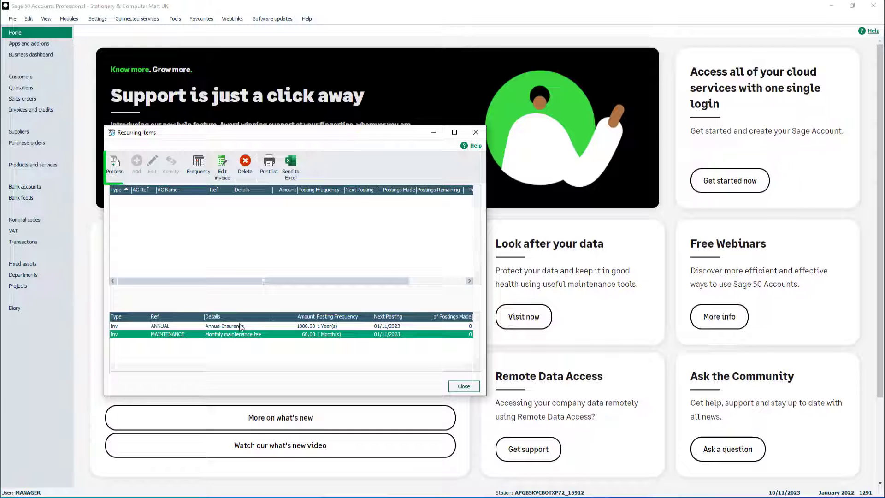
left_click(114, 166)
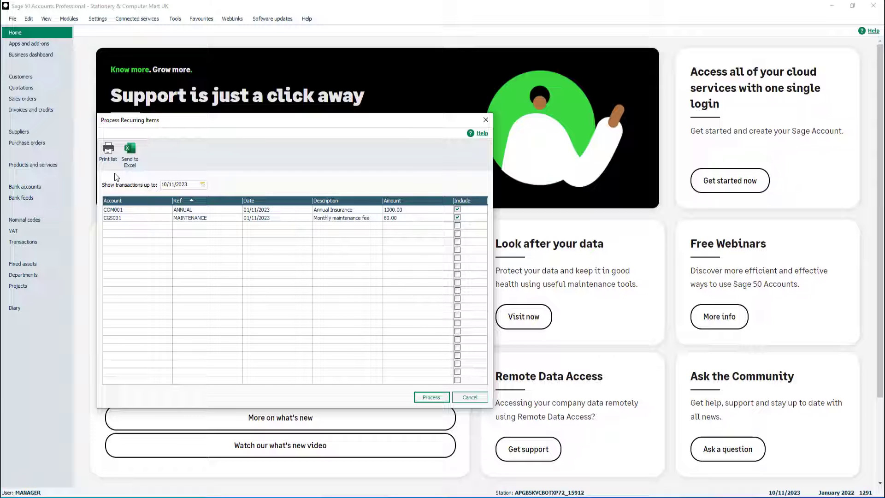
left_click(426, 401)
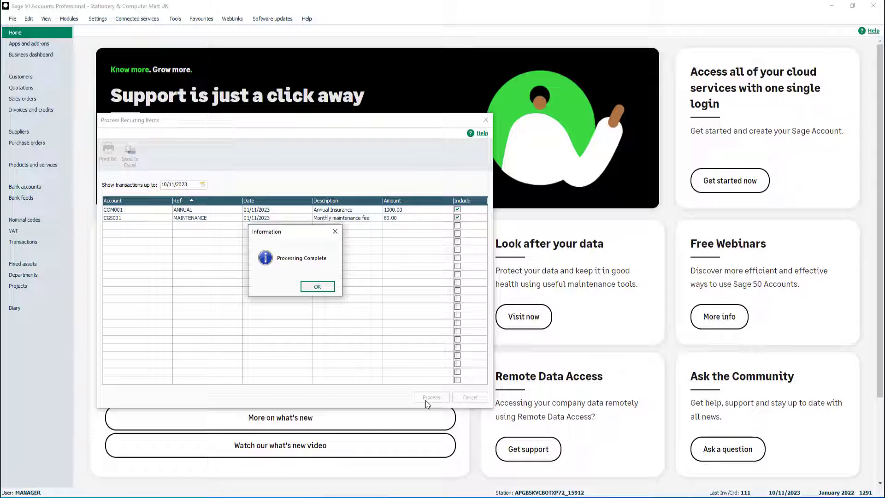
left_click(317, 287)
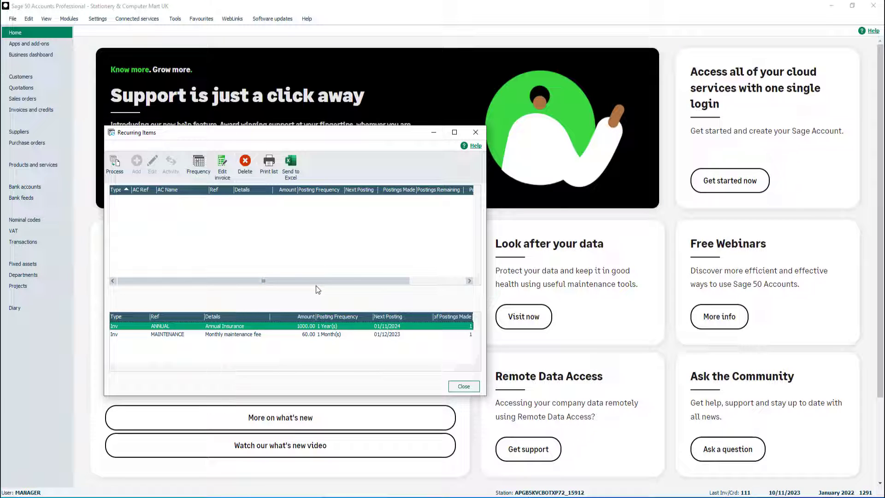
left_click(466, 388)
left_click(54, 110)
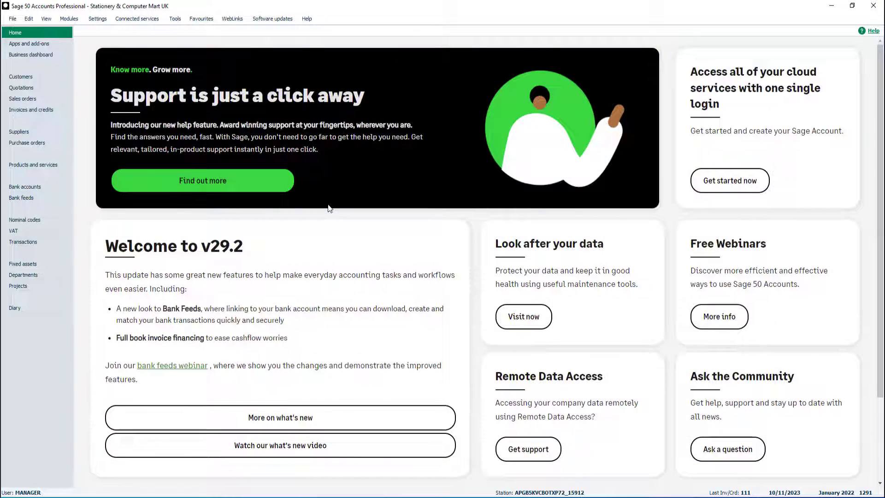
Enter the password and tick 'No Recurring entries at startup' on the Company Preferences Parameters tab
left_click(97, 18)
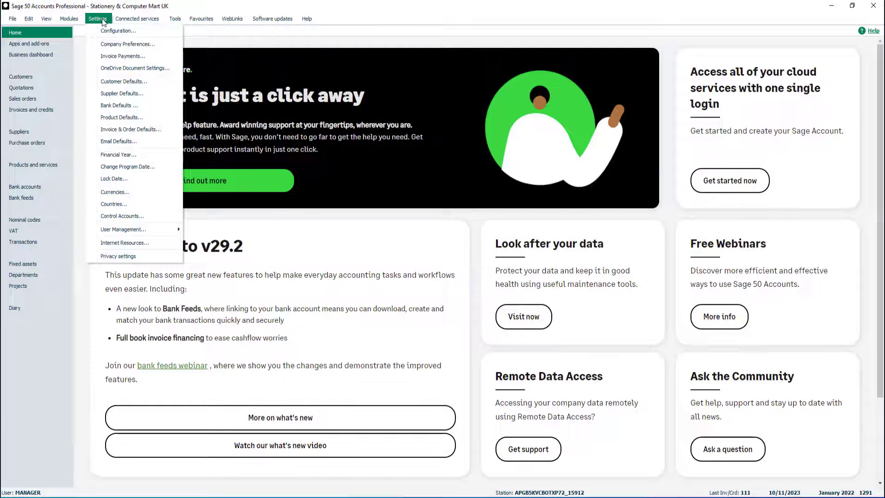
left_click(156, 45)
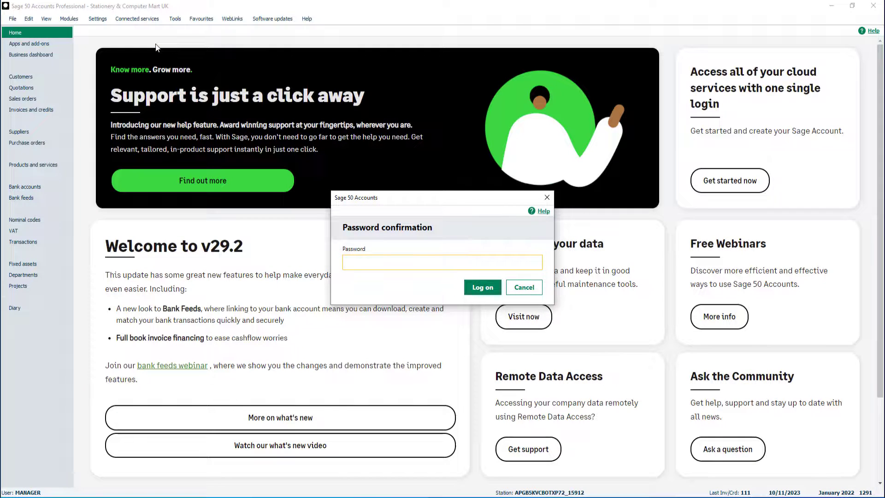
type("•")
key("Return")
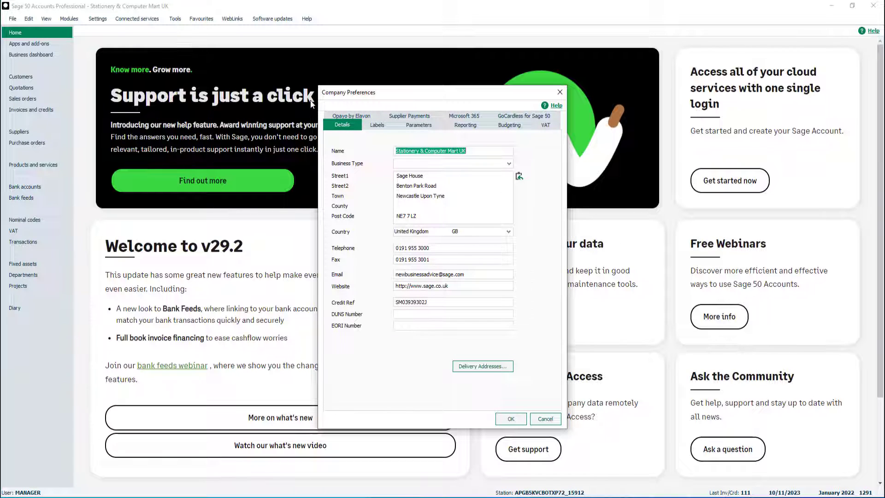
left_click(417, 129)
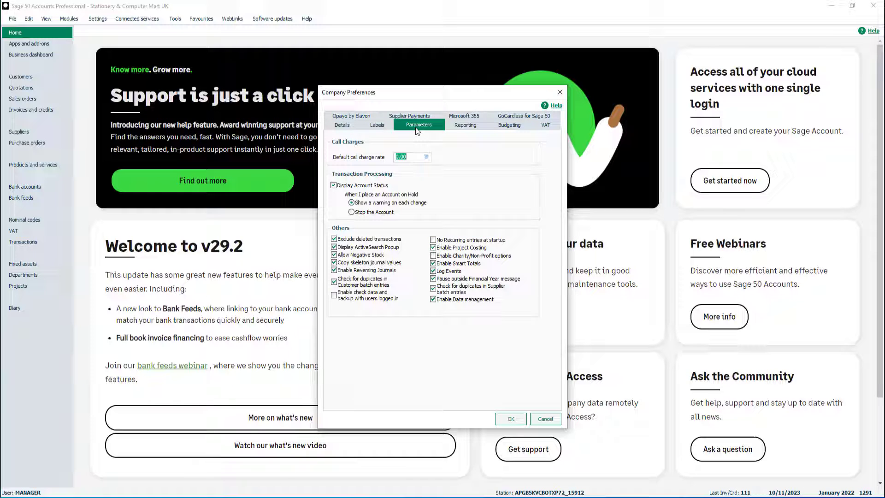
left_click(433, 241)
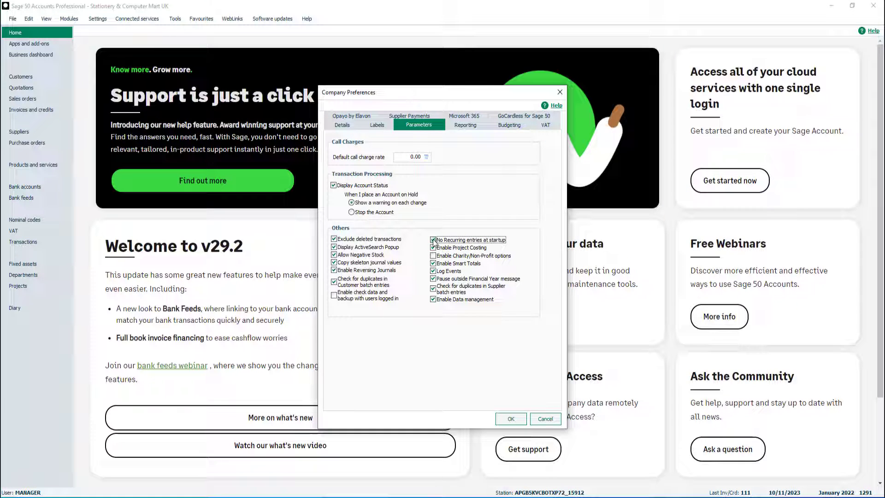
left_click(510, 418)
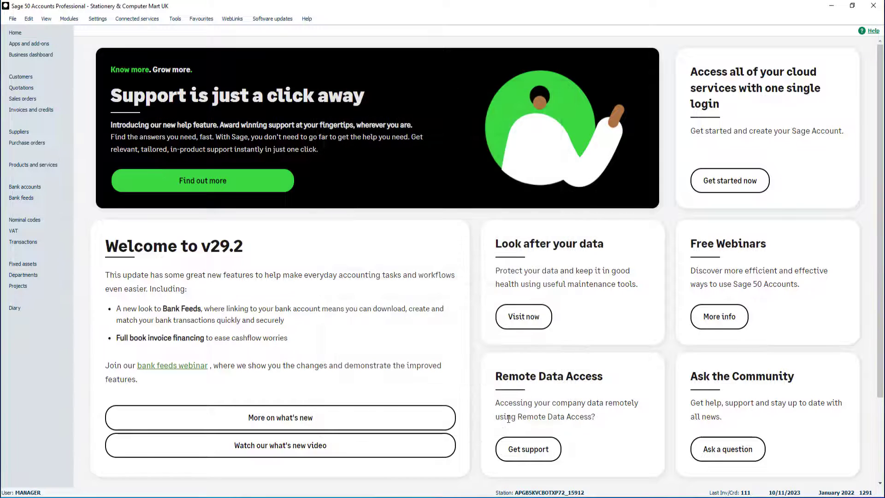